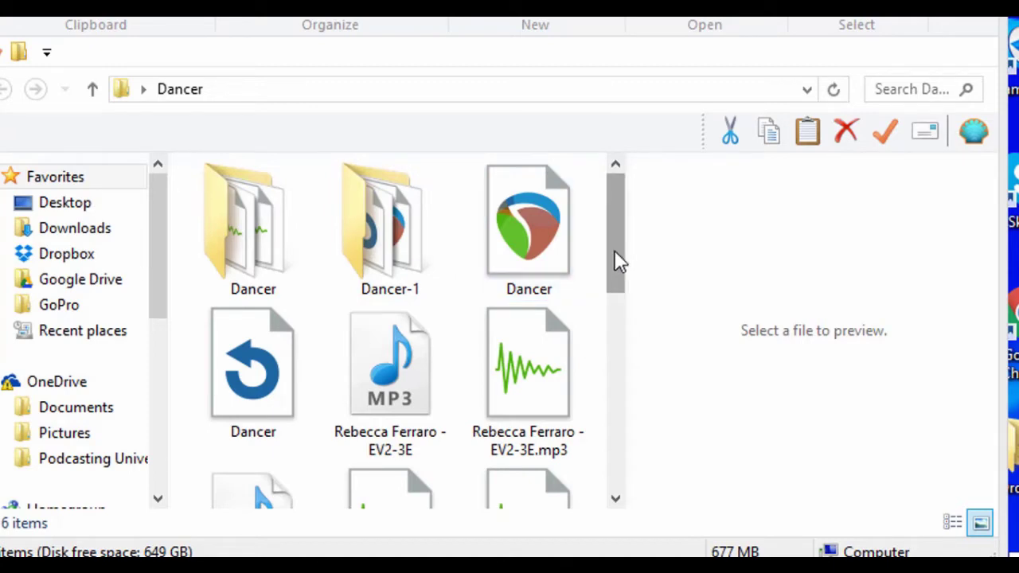
left_click_drag(620, 260, 626, 432)
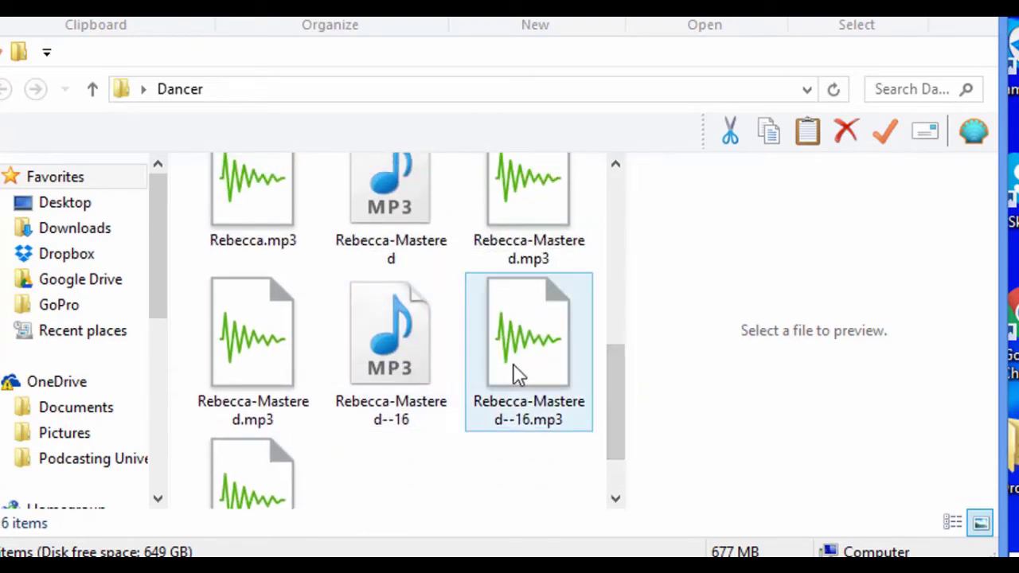
left_click_drag(623, 390, 626, 219)
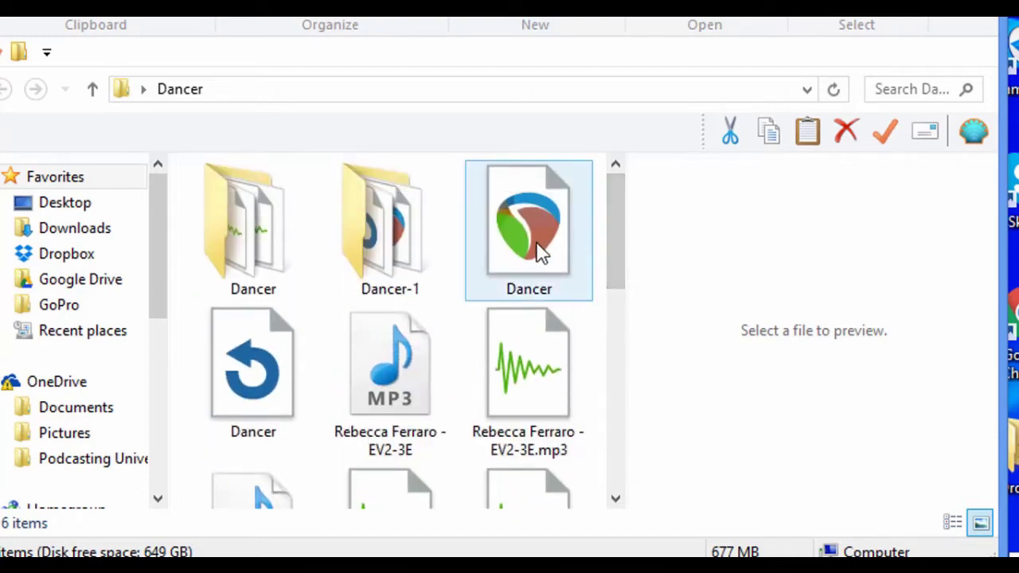
mouse_move(533, 251)
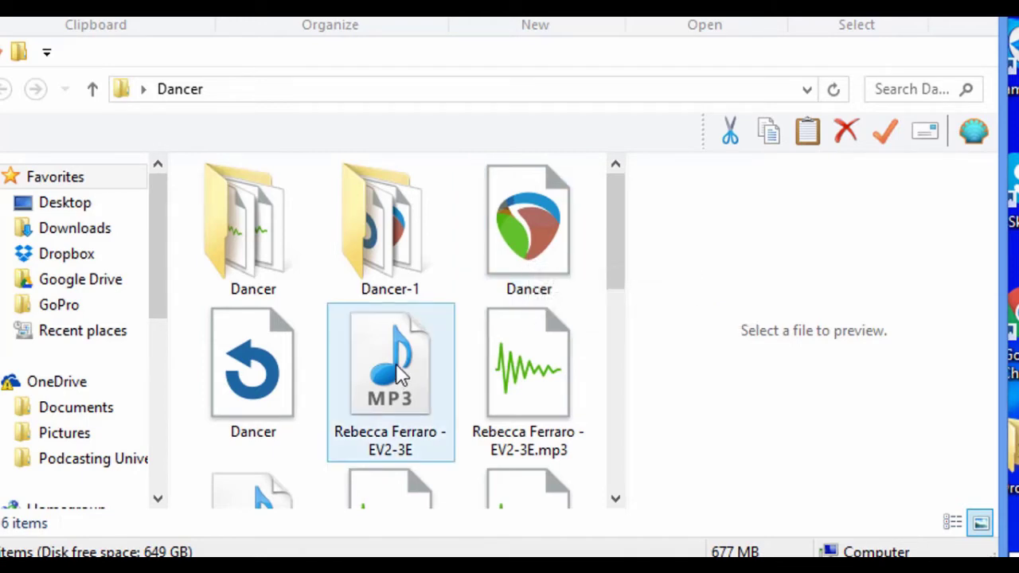
mouse_move(396, 398)
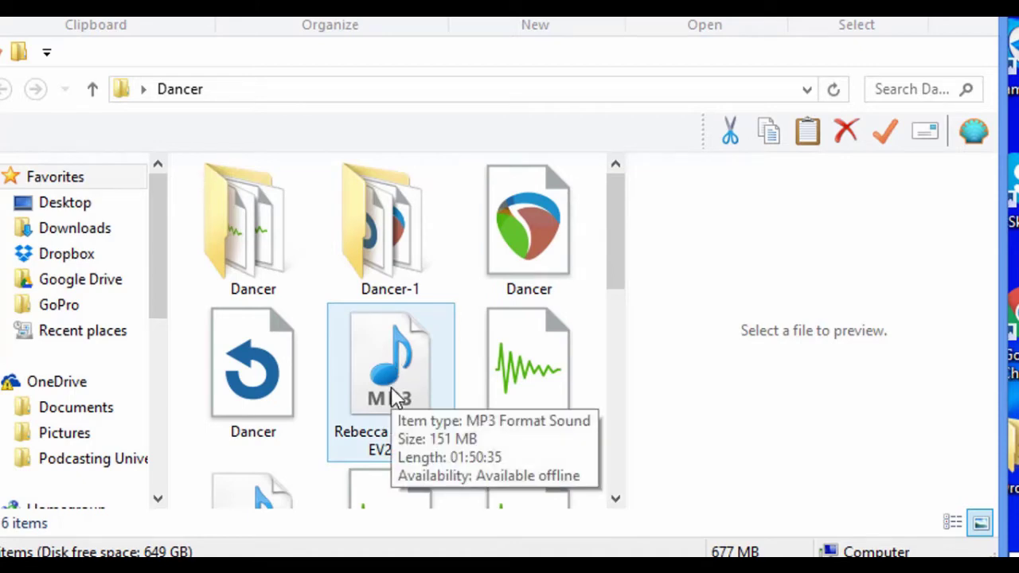
Step: Open Dancer.RPP, enlarge track 3 and select the Rebecca-Mastered--16 clip
double_click(524, 242)
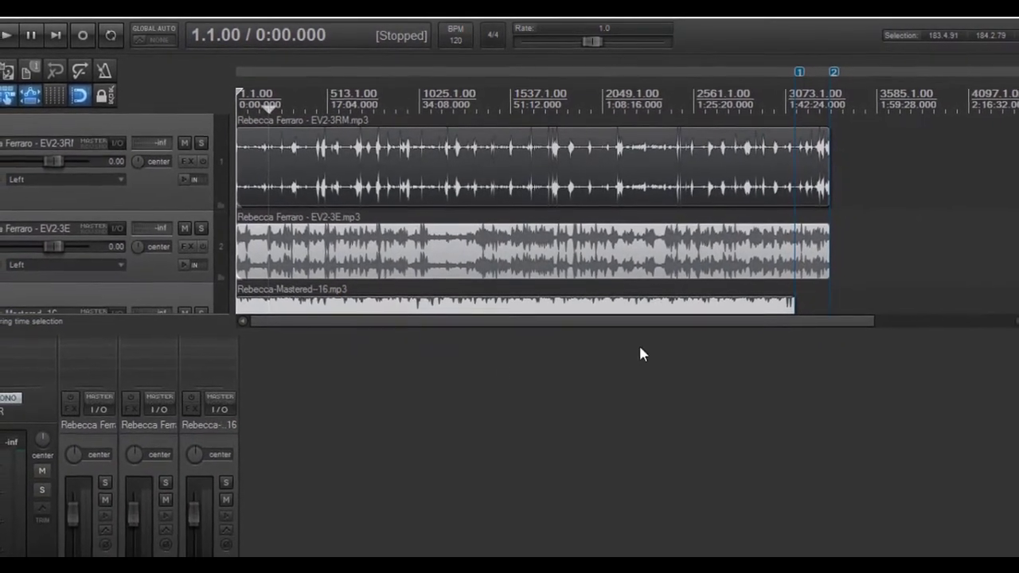
left_click(221, 451)
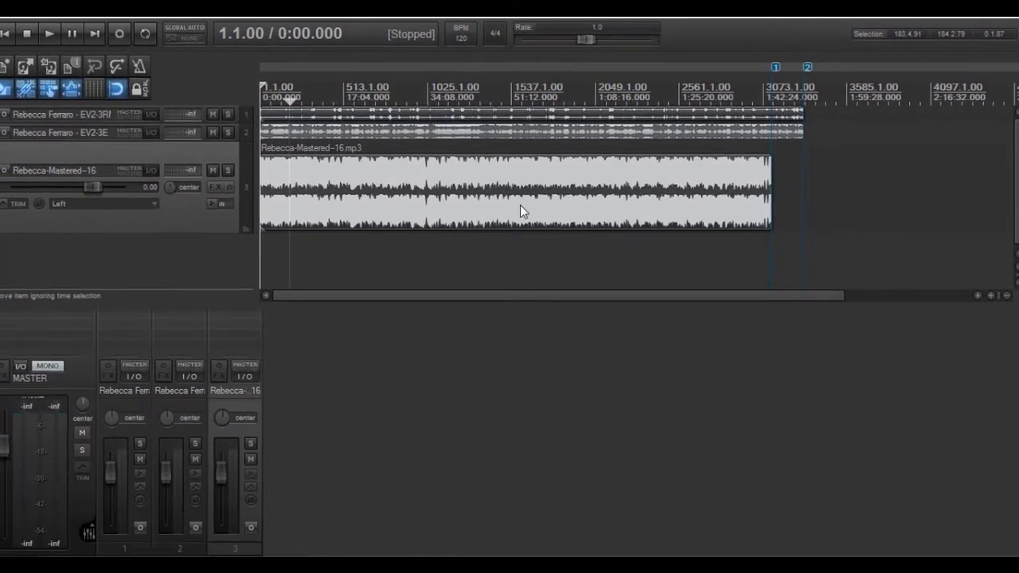
left_click(538, 189)
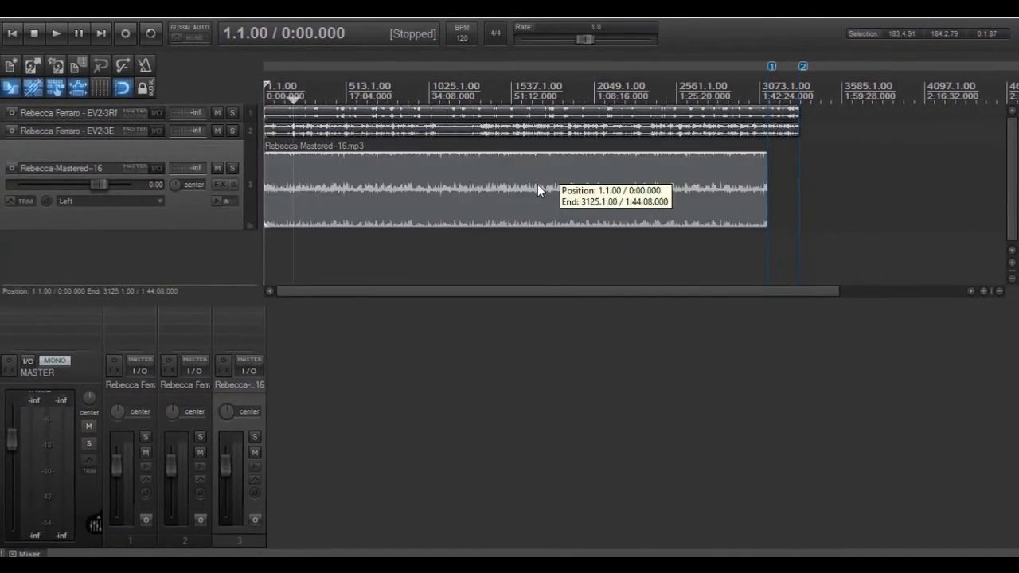
Step: Play the clip briefly from mid-clip, then quit REAPER without saving changes
left_click(538, 189)
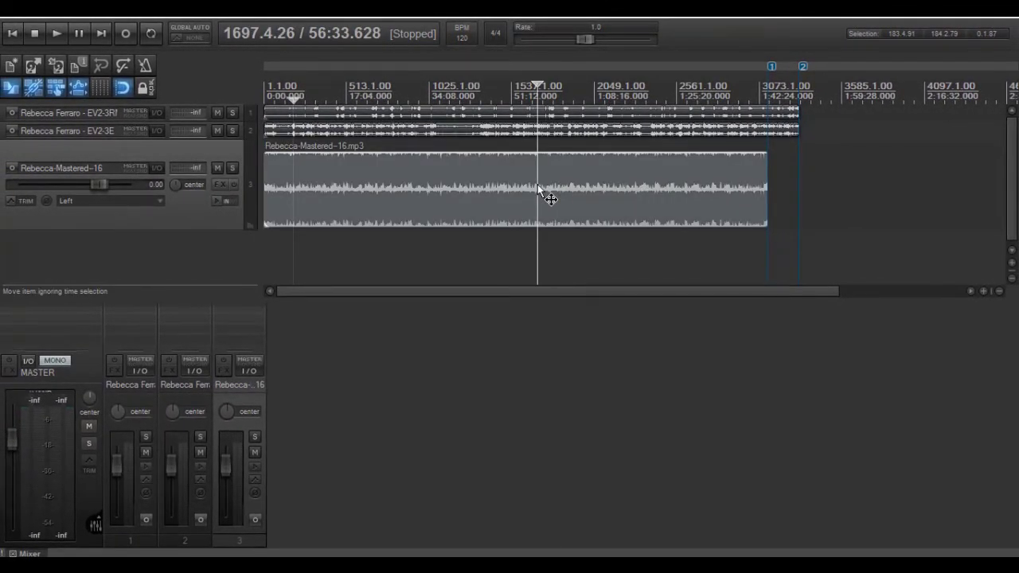
key("space")
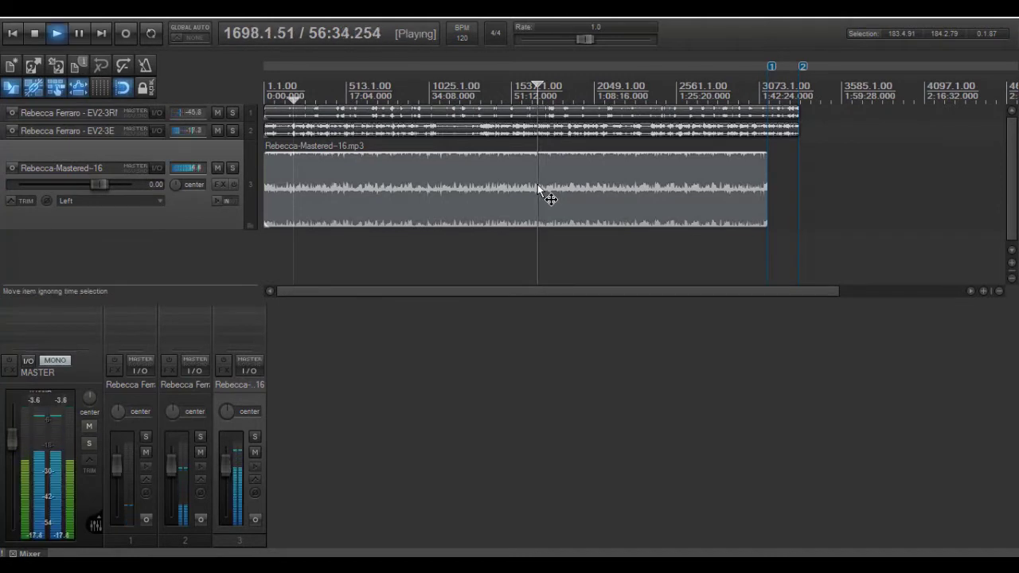
key("space")
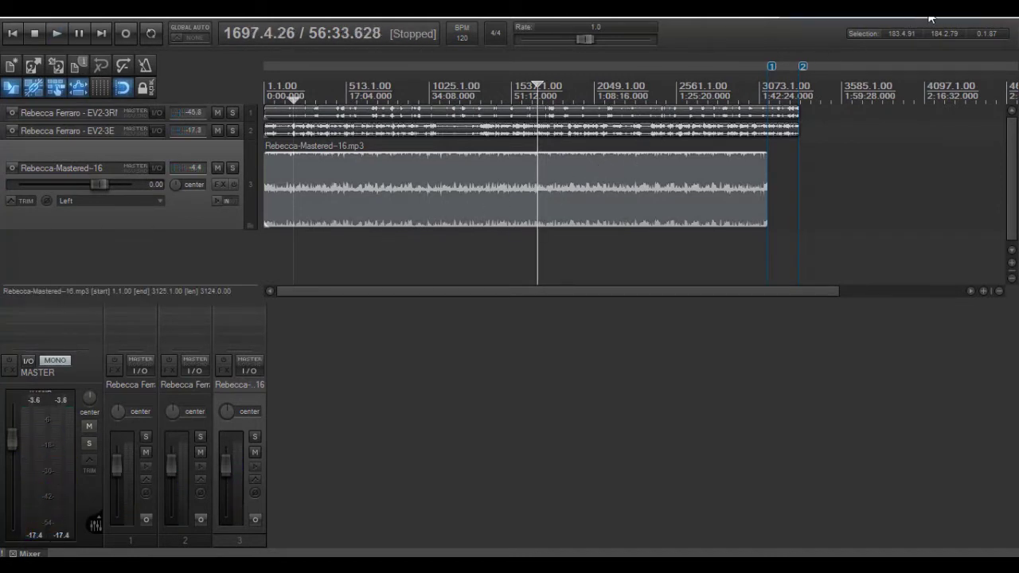
key("alt+F4")
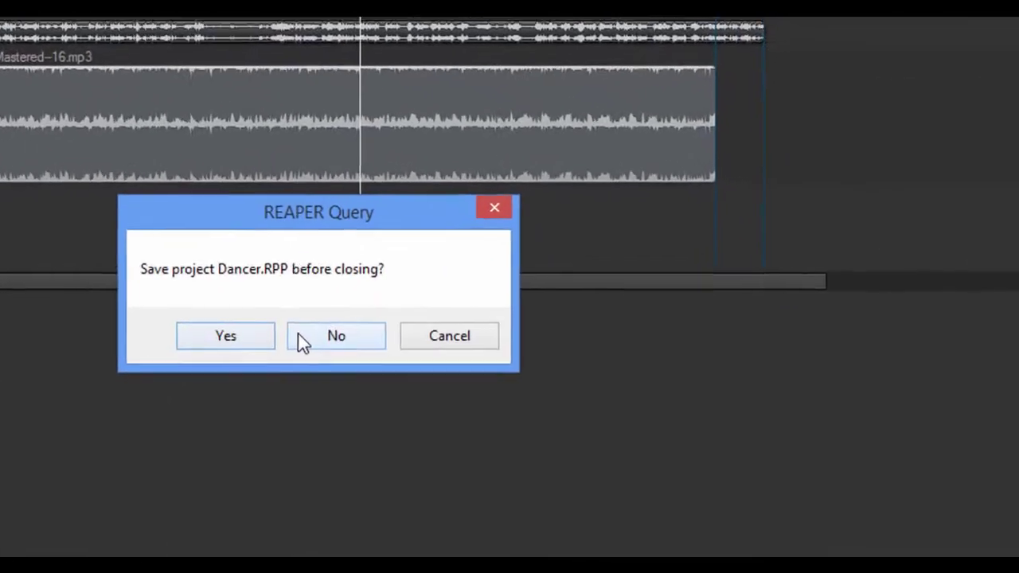
left_click(502, 327)
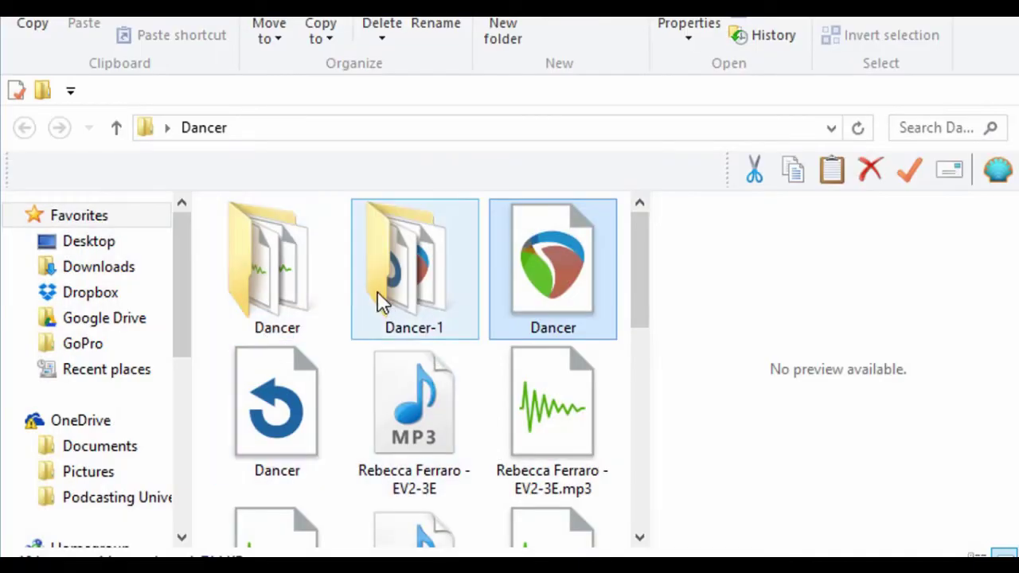
double_click(398, 288)
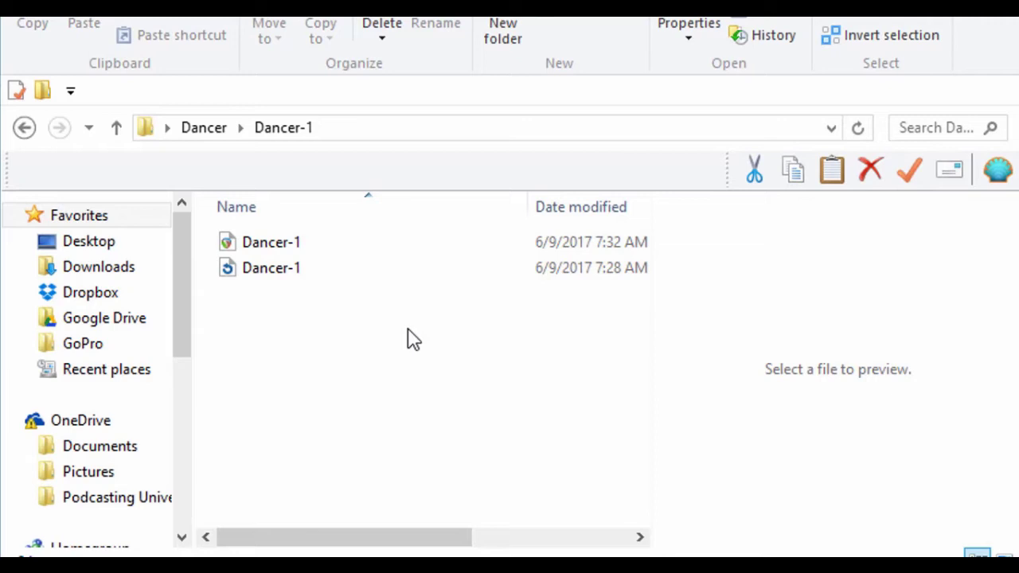
left_click(348, 251)
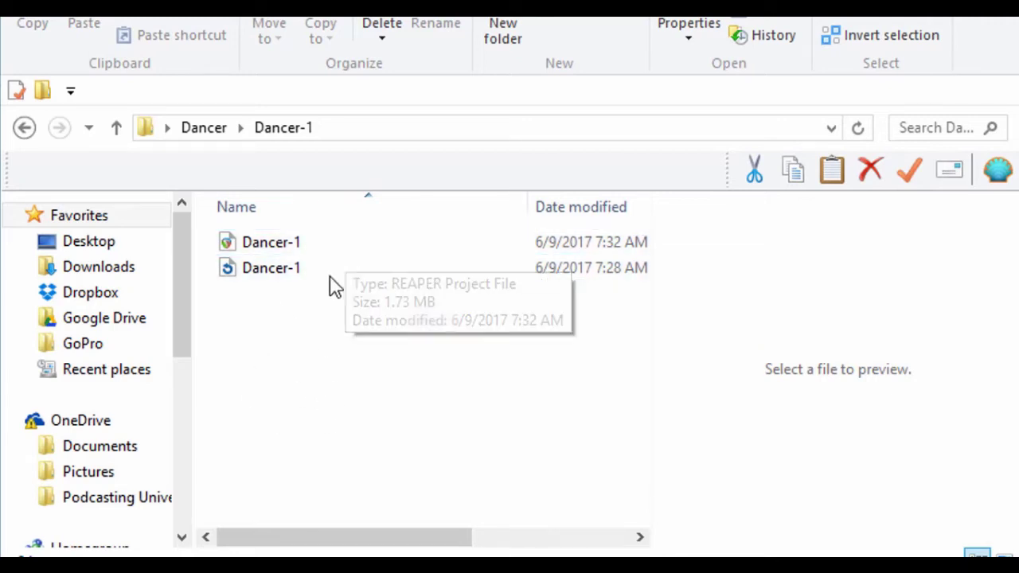
left_click(328, 248)
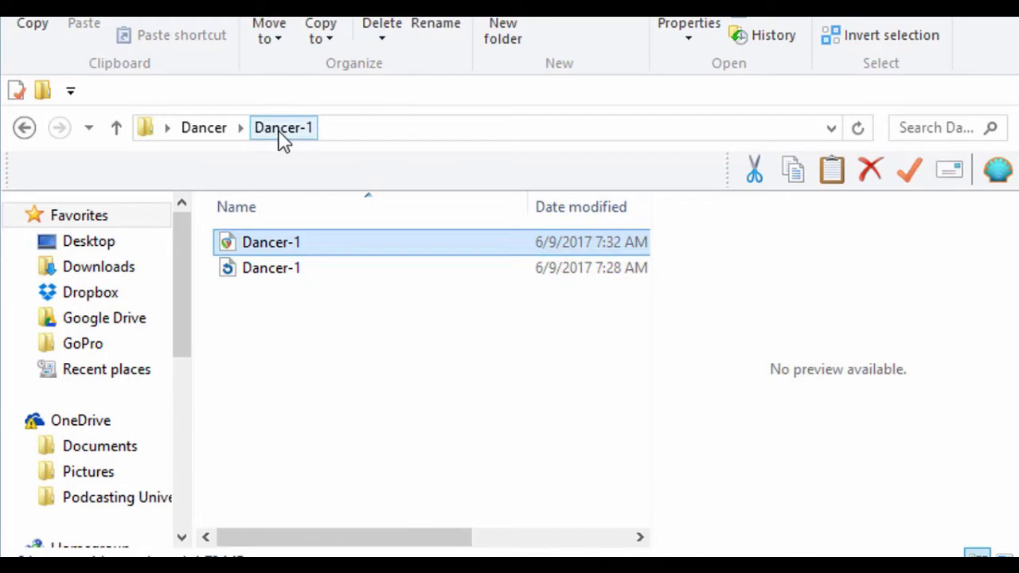
left_click(209, 131)
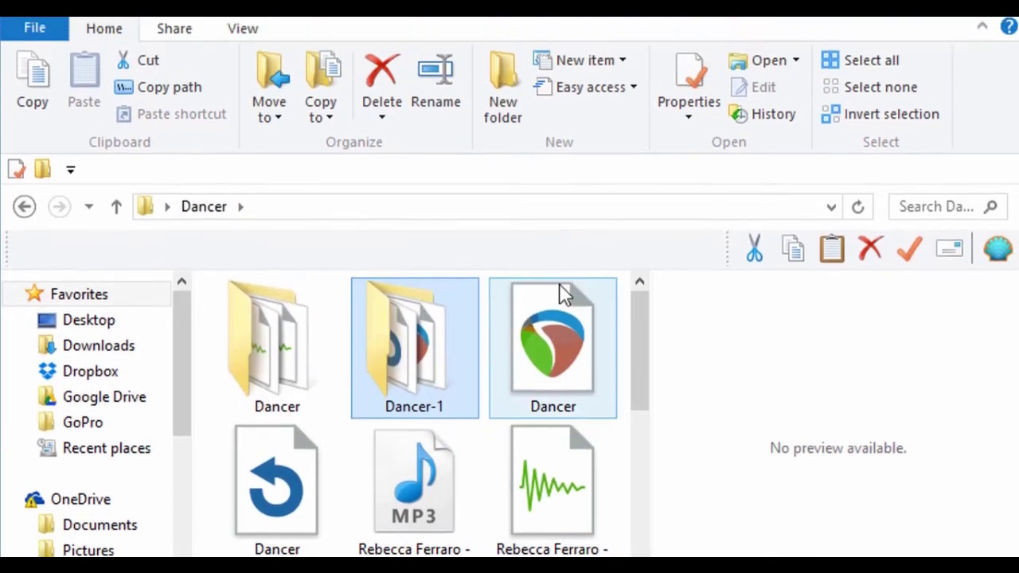
Step: Compress all files in the Dancer folder into a zip archive via Send to
left_click(869, 67)
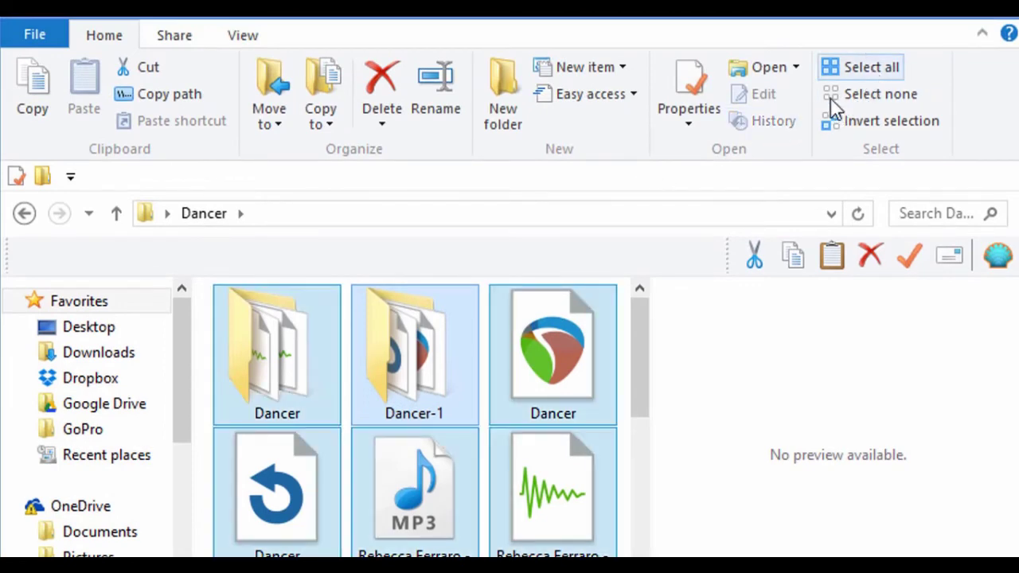
right_click(426, 532)
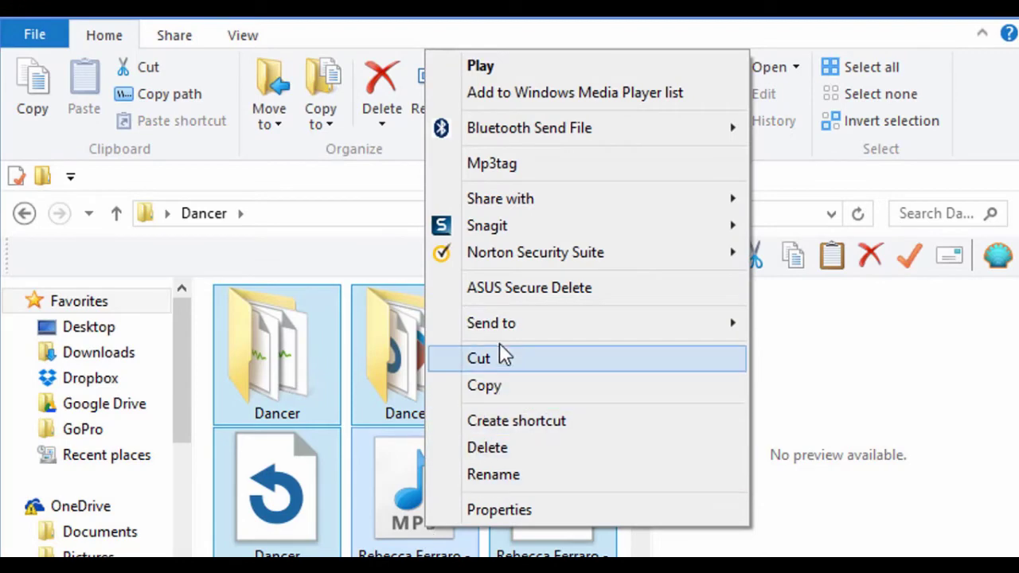
mouse_move(502, 321)
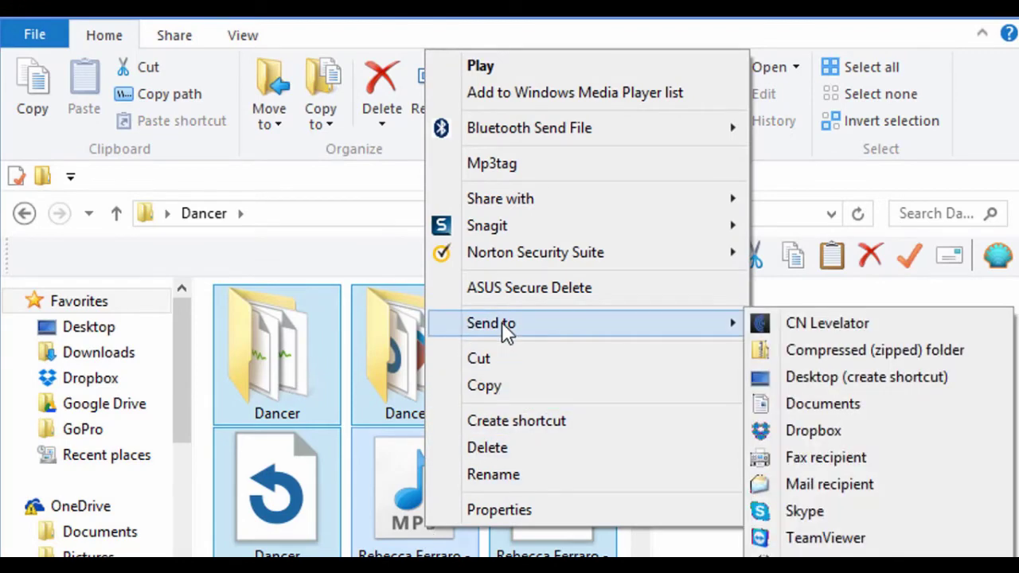
left_click(815, 354)
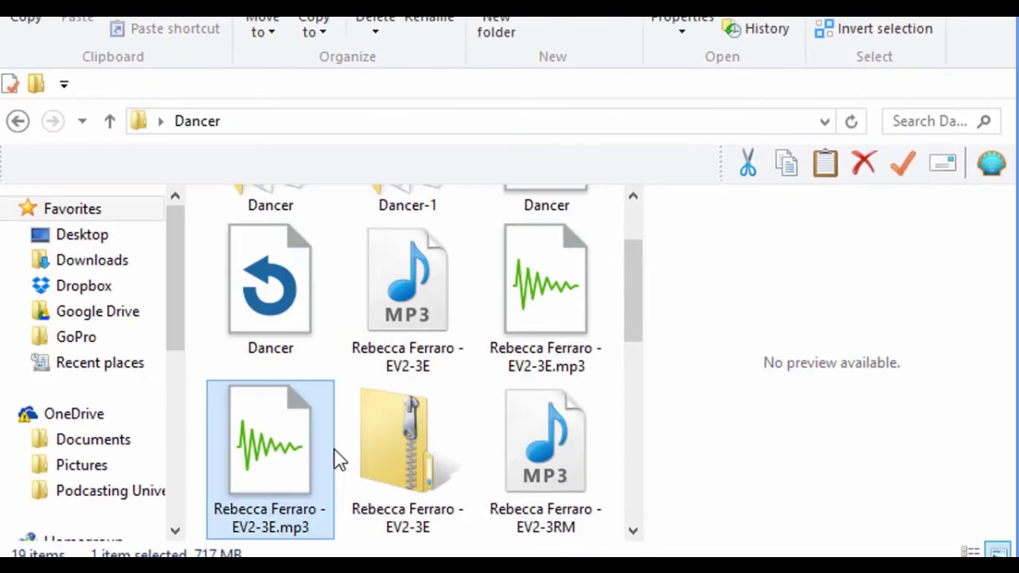
Step: Move the EV2-3E zip to the desktop and extract it into a same-named folder
left_click(392, 461)
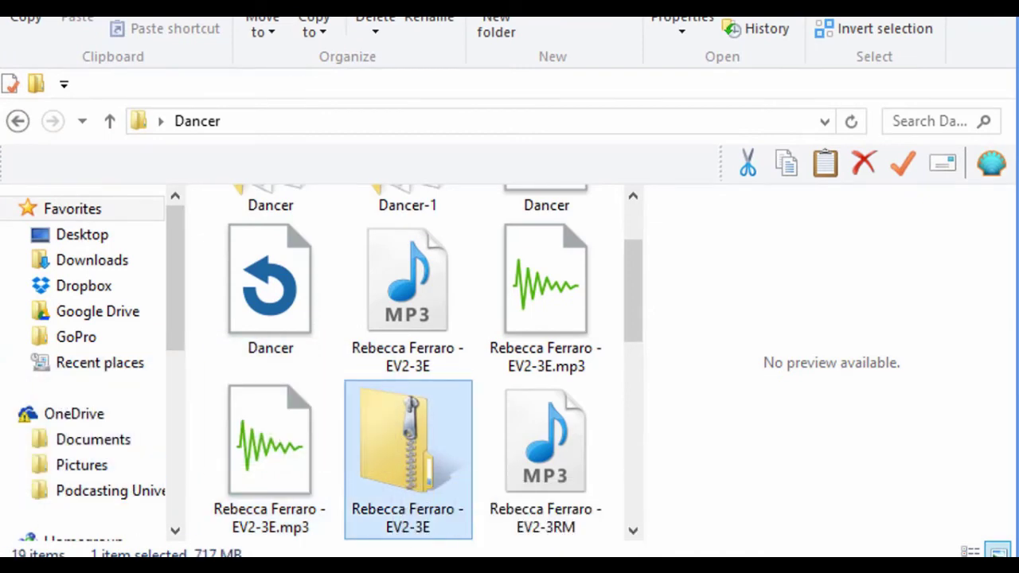
key("Delete")
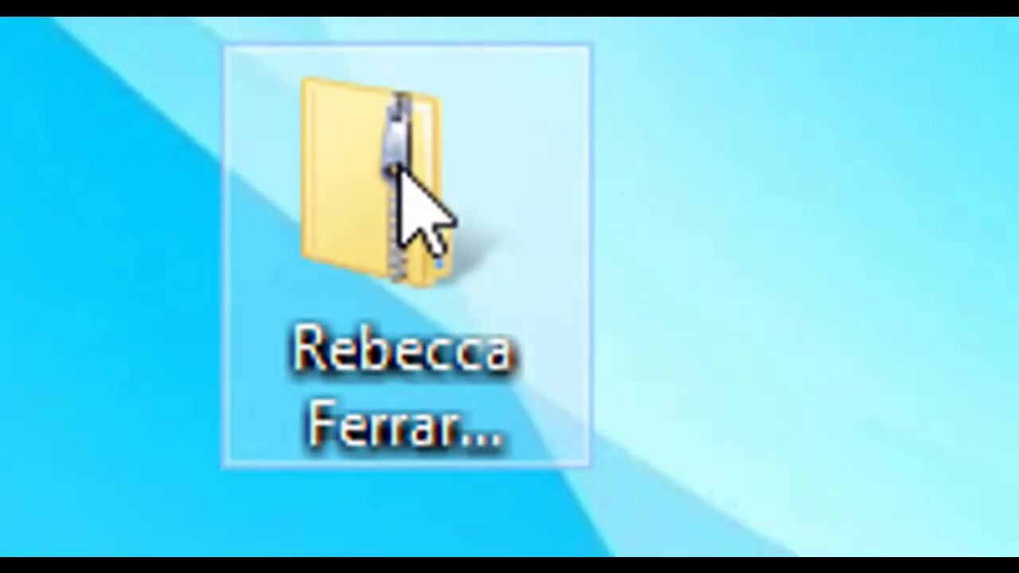
right_click(403, 164)
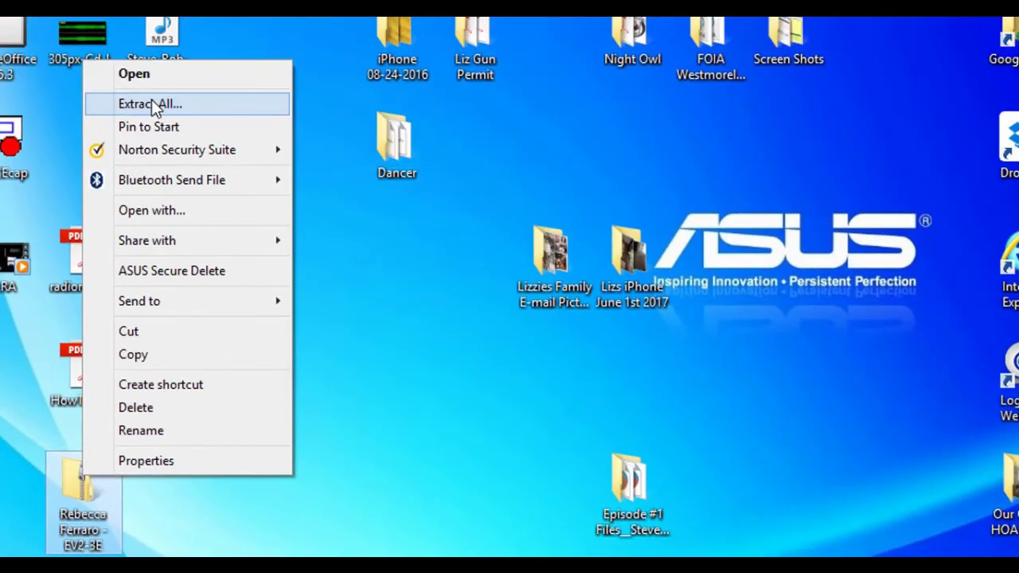
left_click(151, 100)
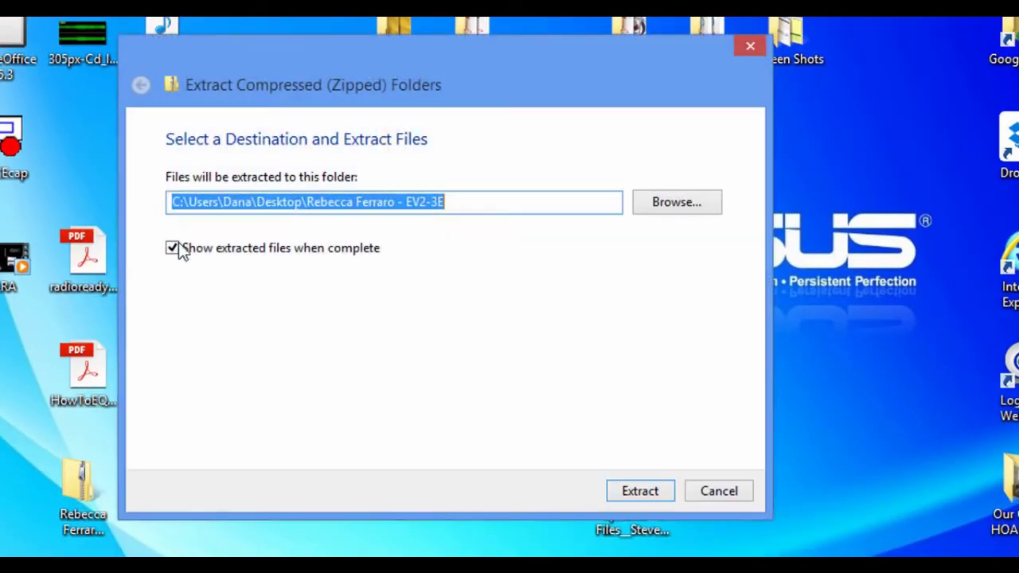
left_click(643, 491)
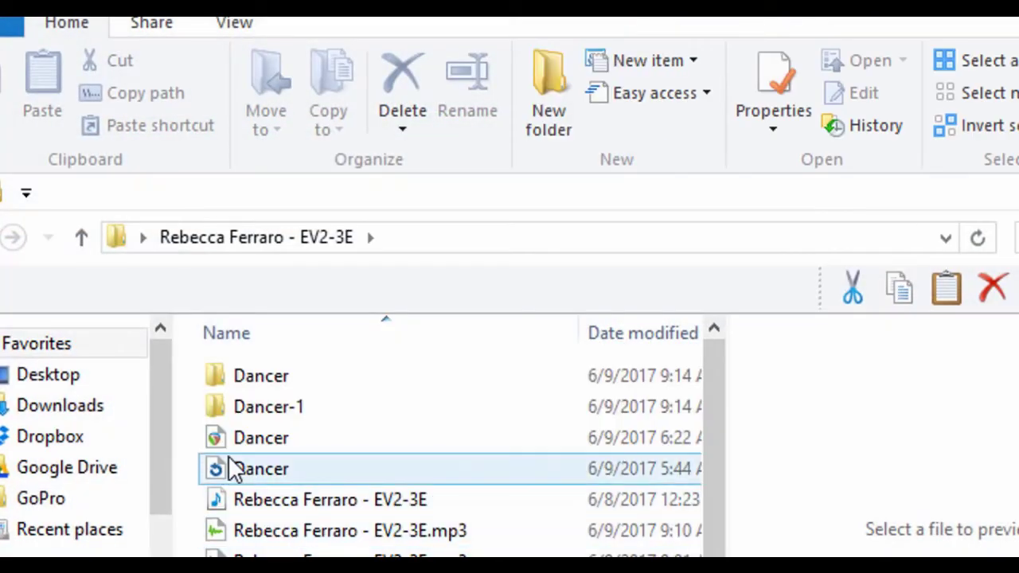
Step: Browse through the extracted Dancer and Dancer-1 folders and open the Dancer-1 project in REAPER
double_click(317, 443)
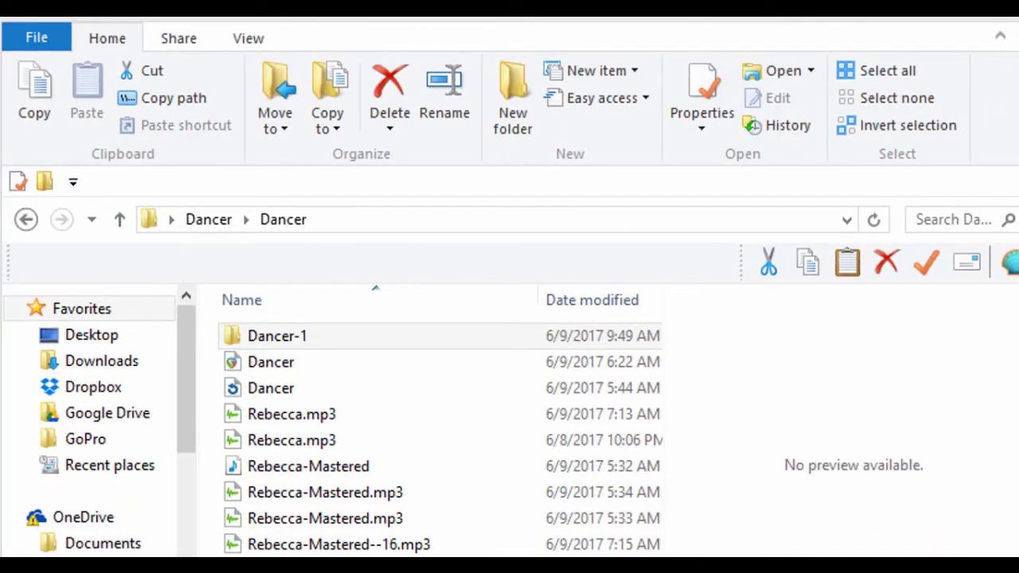
double_click(338, 347)
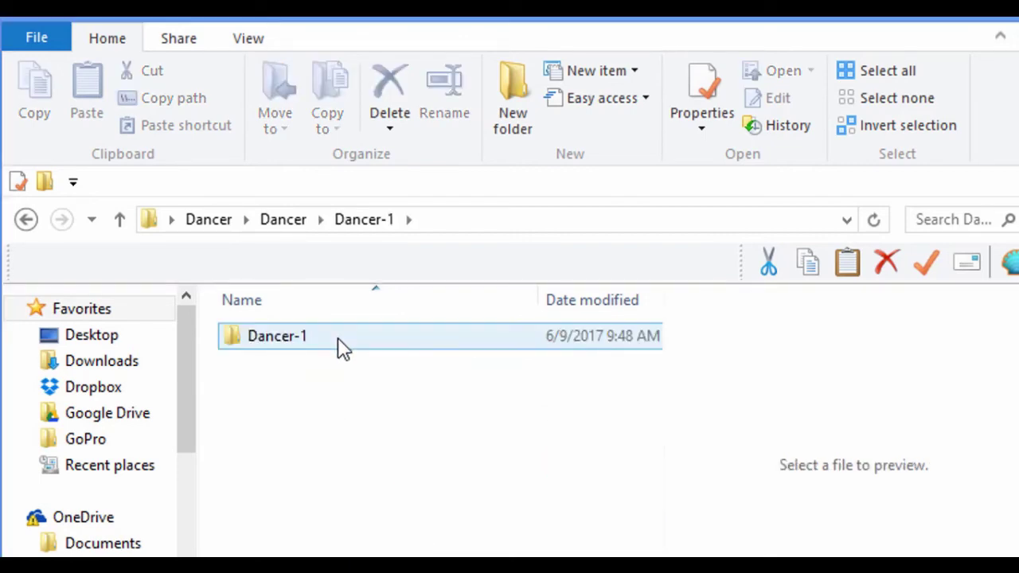
double_click(339, 341)
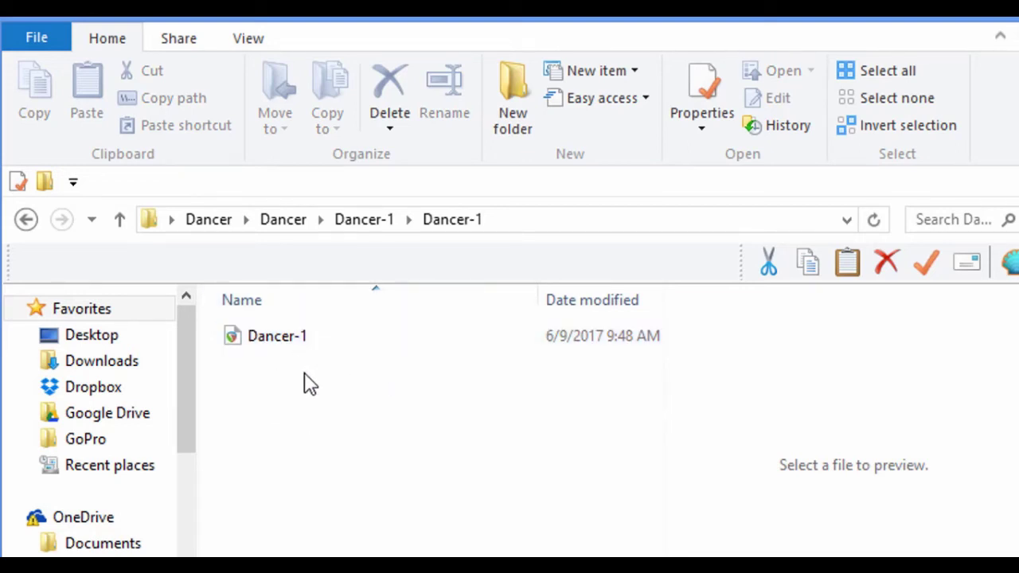
double_click(342, 346)
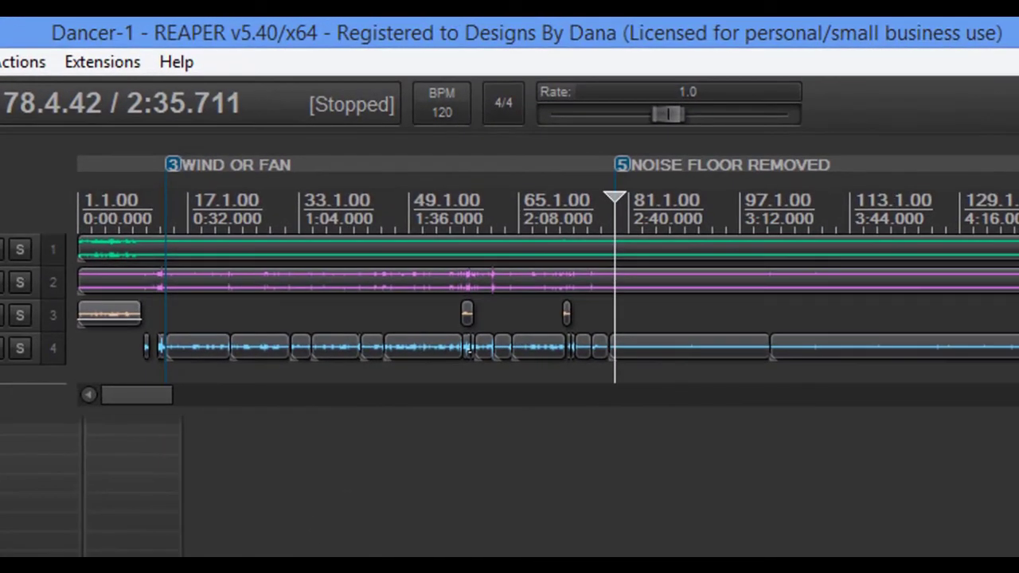
Step: Enlarge the track area, solo track 4, and play then stop the Dancer-1 project
scroll(468, 348, "up", 3)
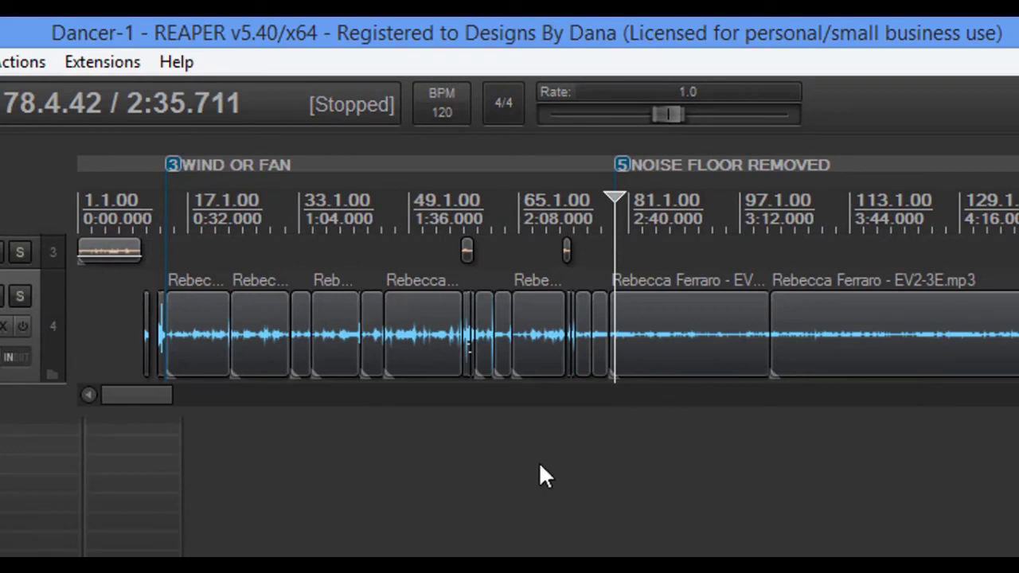
left_click_drag(573, 412, 574, 558)
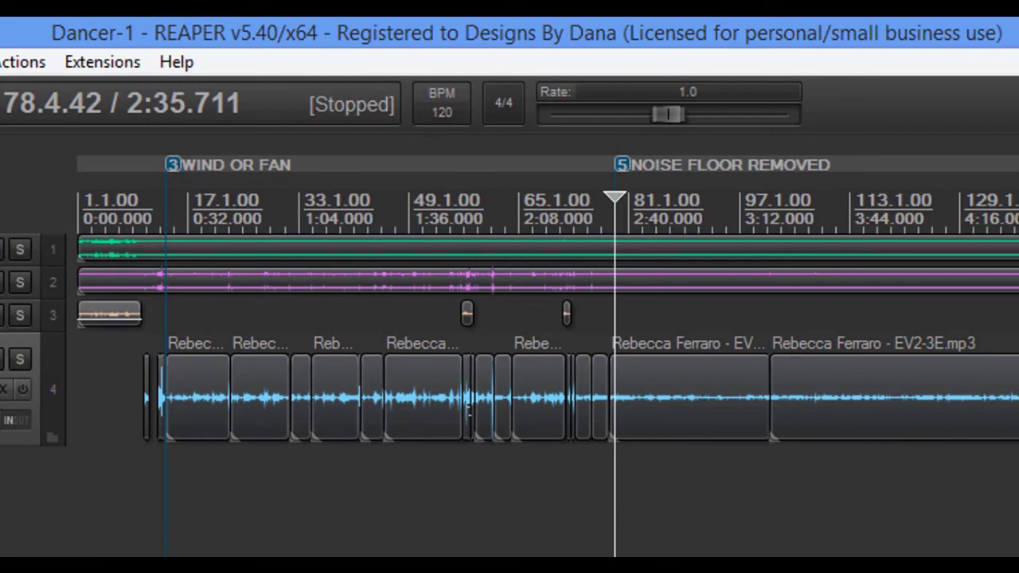
key("alt+s")
key("space")
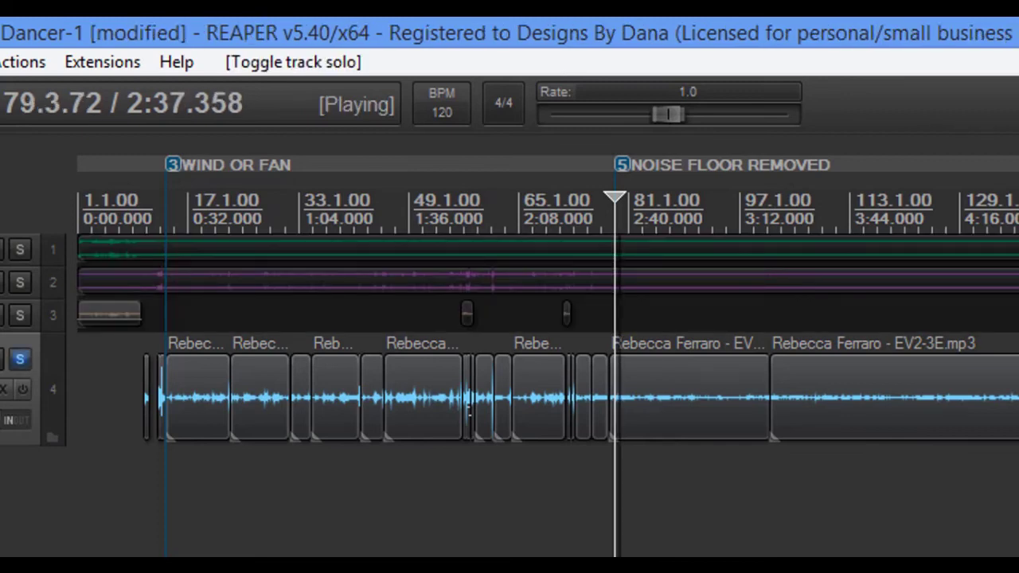
key("space")
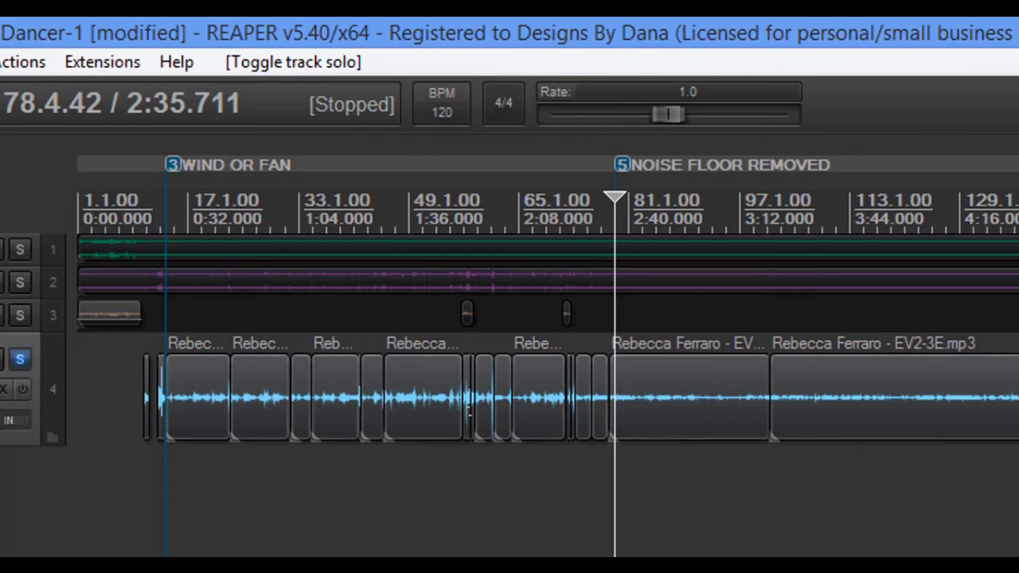